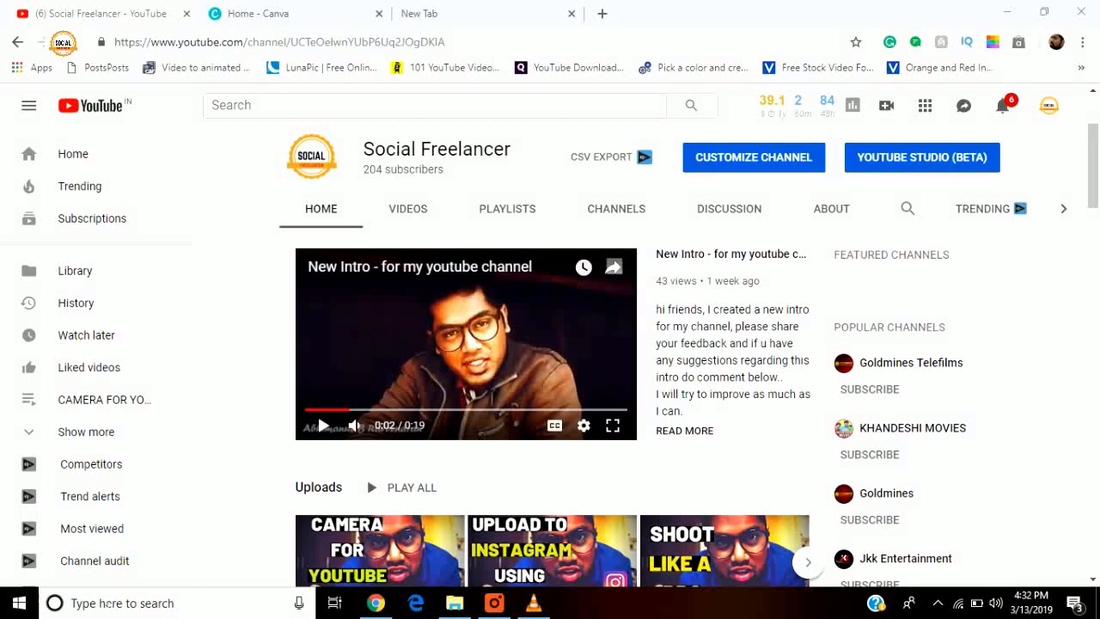
Search the computer for the Snipping Tool and launch it
left_click(100, 603)
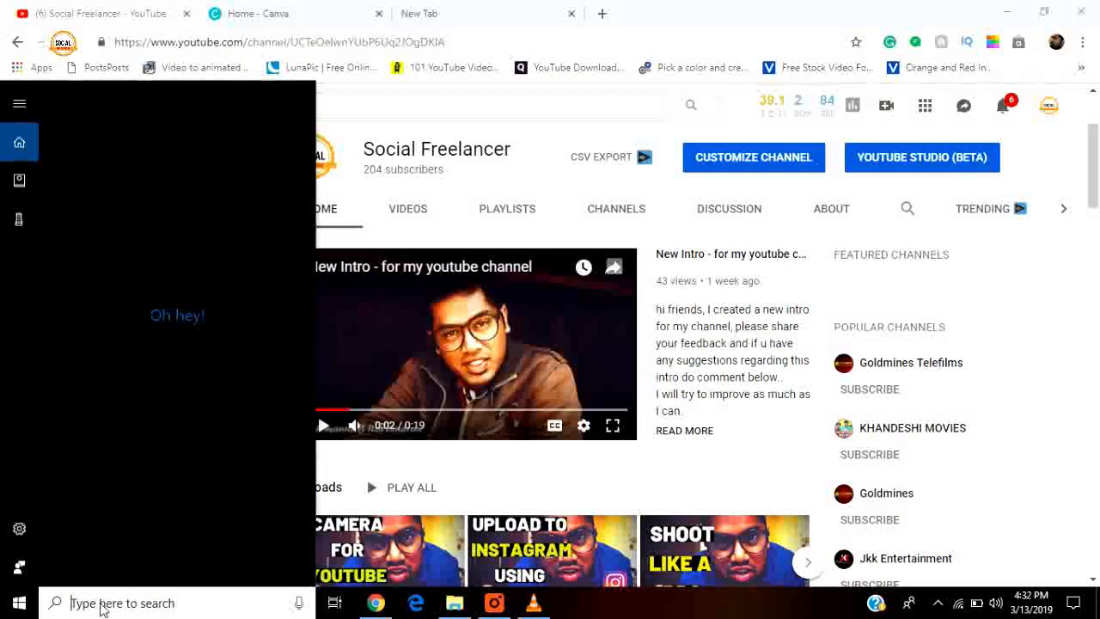
type("s")
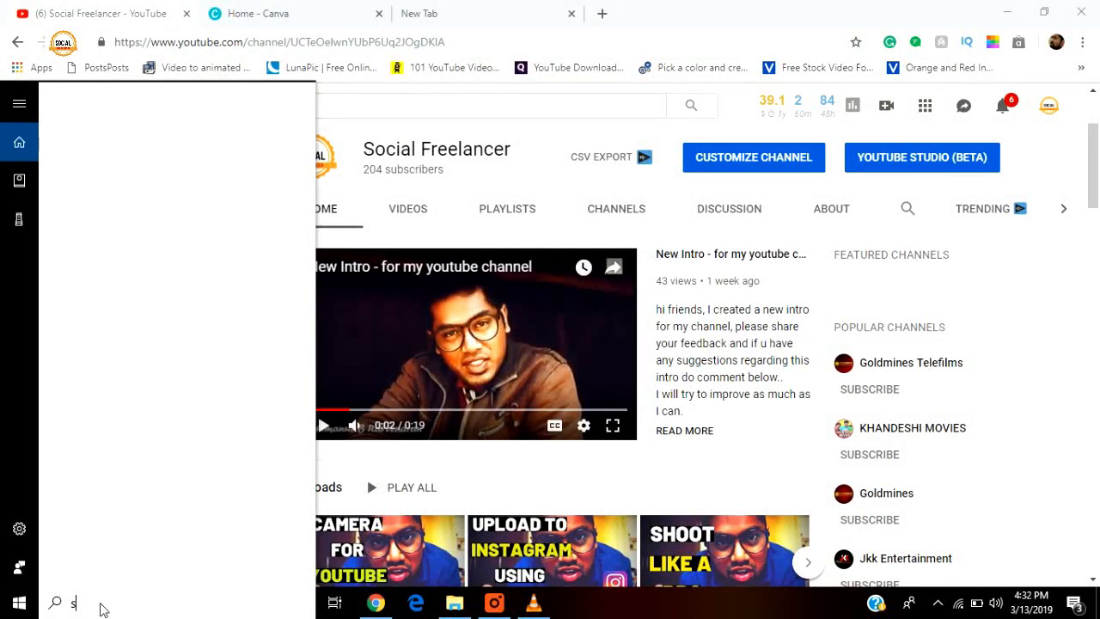
type("nipping tool")
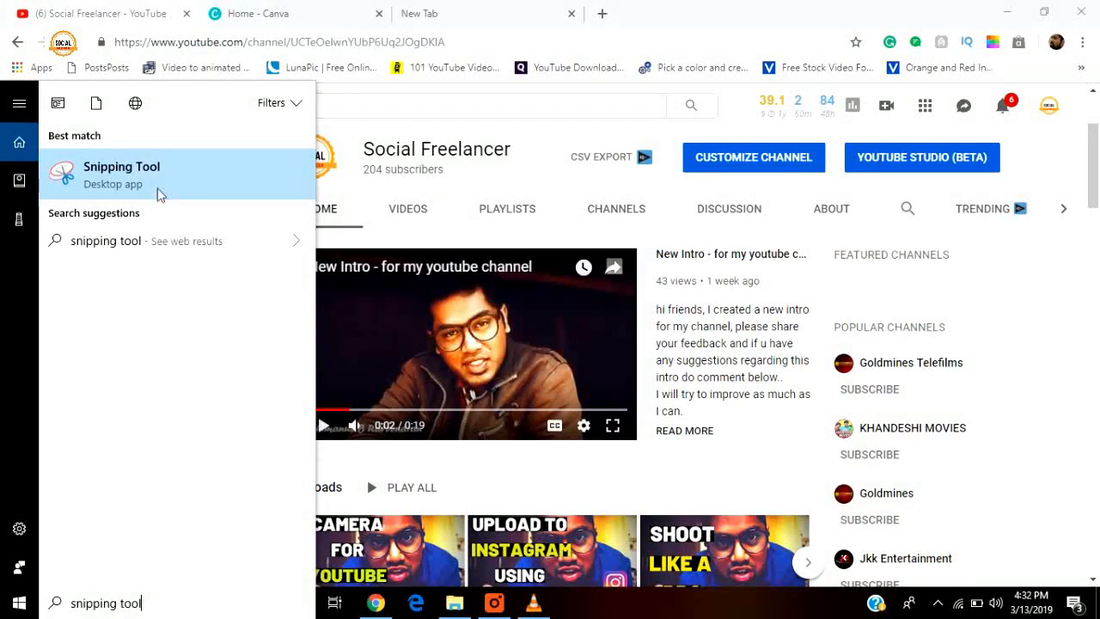
left_click(133, 196)
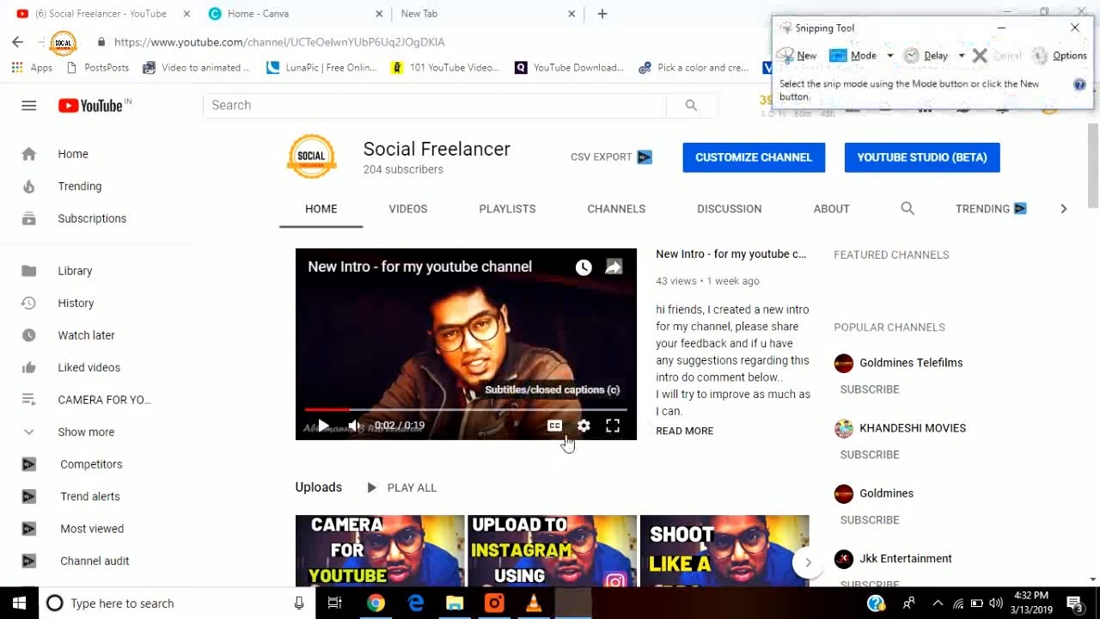
Switch to VLC, capture most of the paused milestone2.mp4 frame as a rectangular snip, and start saving it as a file
mouse_move(538, 614)
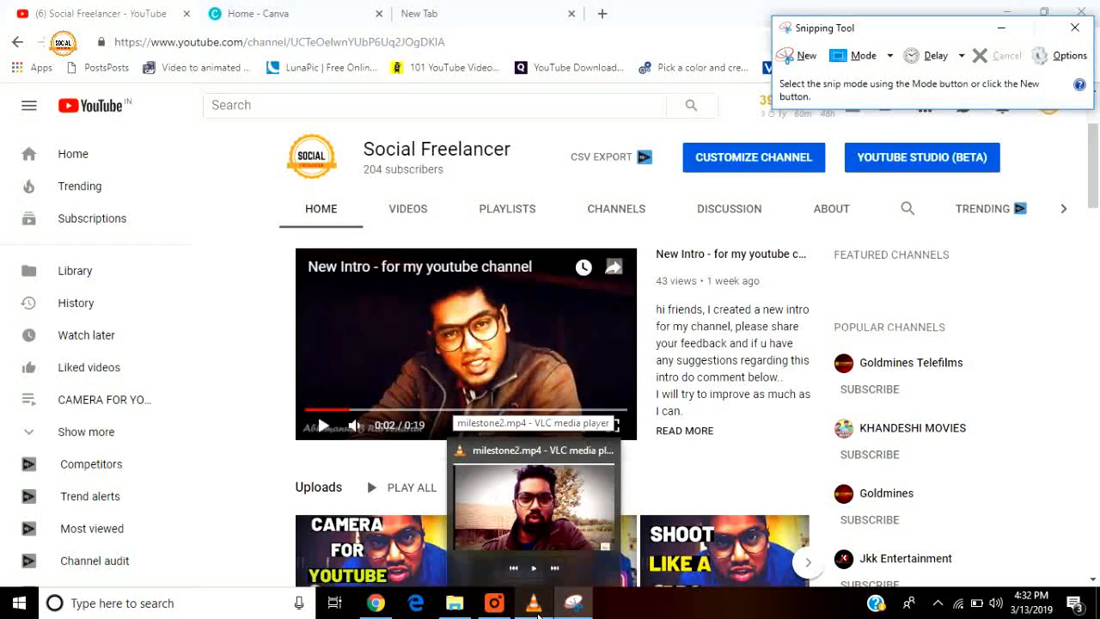
left_click(535, 603)
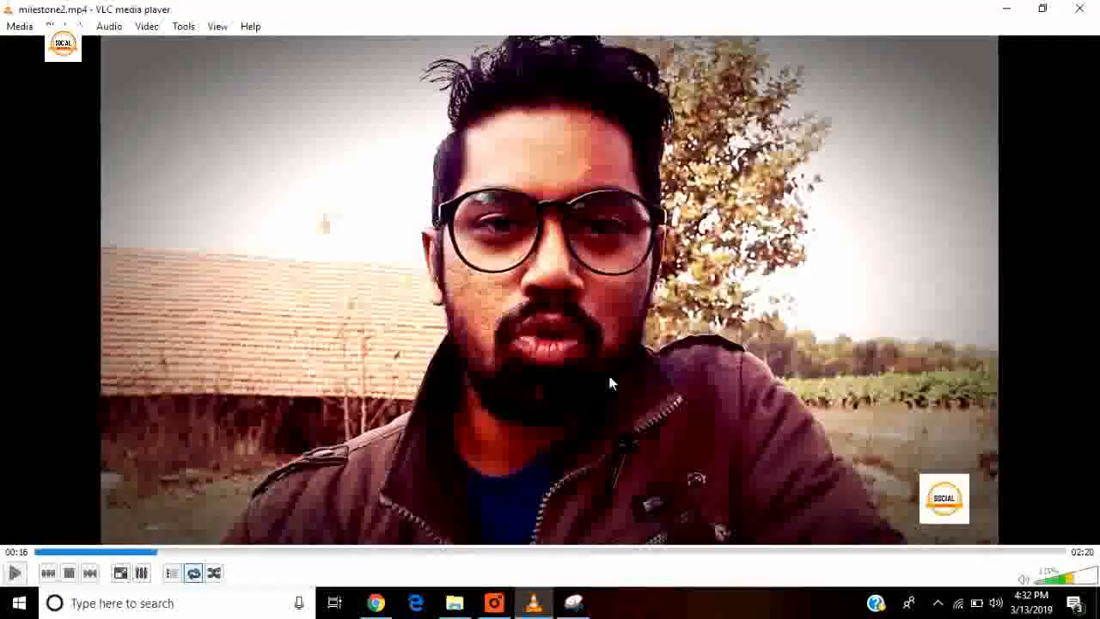
left_click_drag(890, 33, 1028, 20)
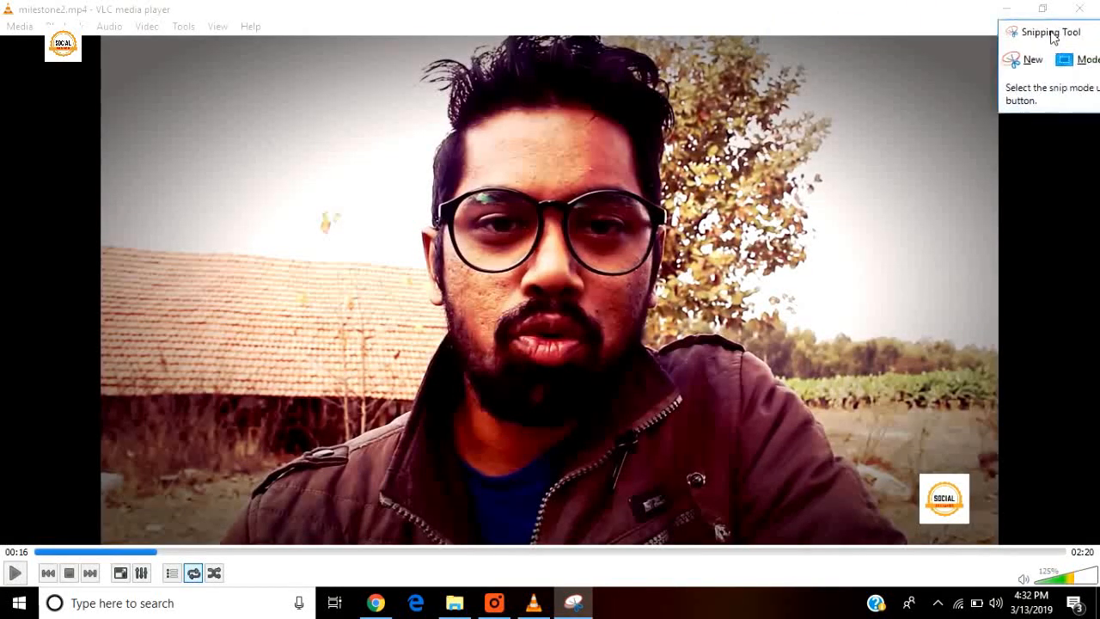
left_click(1004, 43)
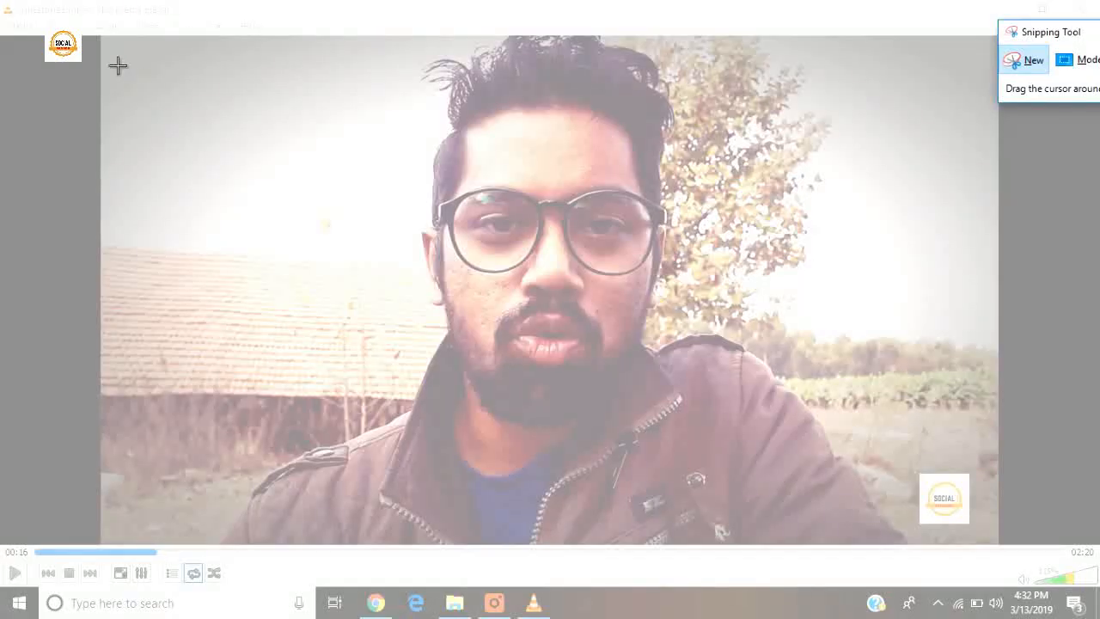
left_click_drag(104, 41, 867, 504)
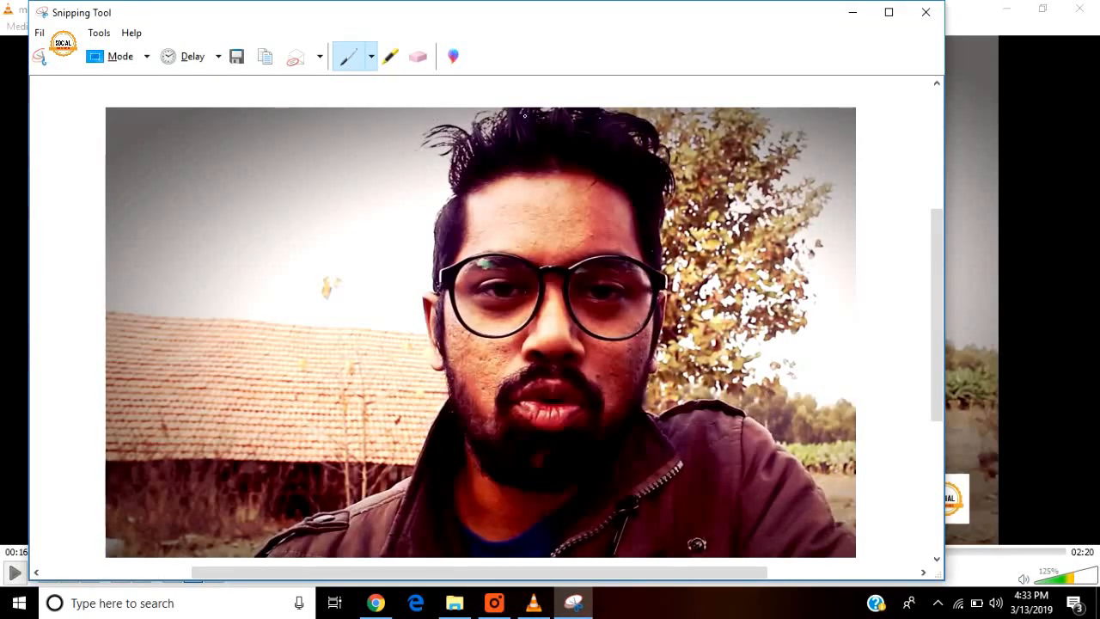
left_click(40, 33)
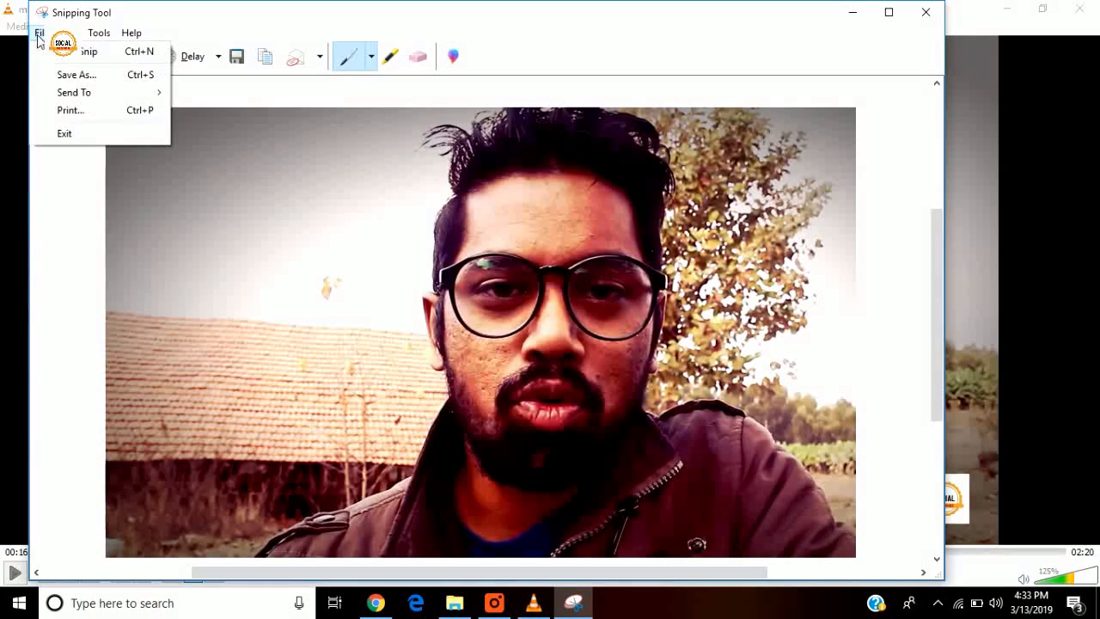
left_click(75, 75)
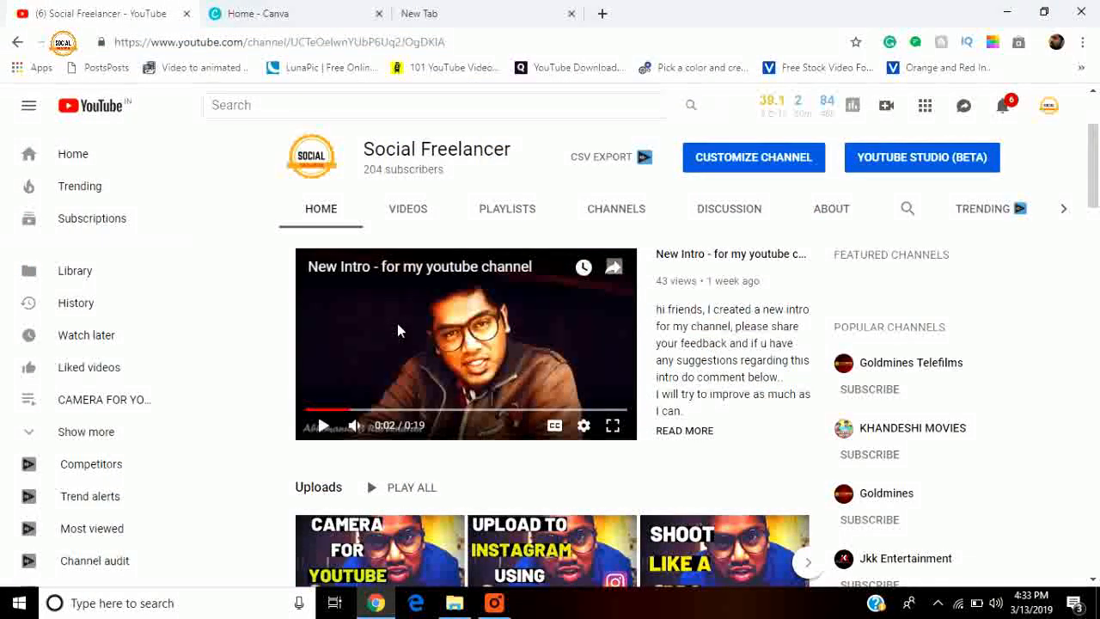
Switch to Canva, open the Social Media Revolution design and delete its CAMERA FOR YOUTUBE BEGINNERS text
left_click(275, 14)
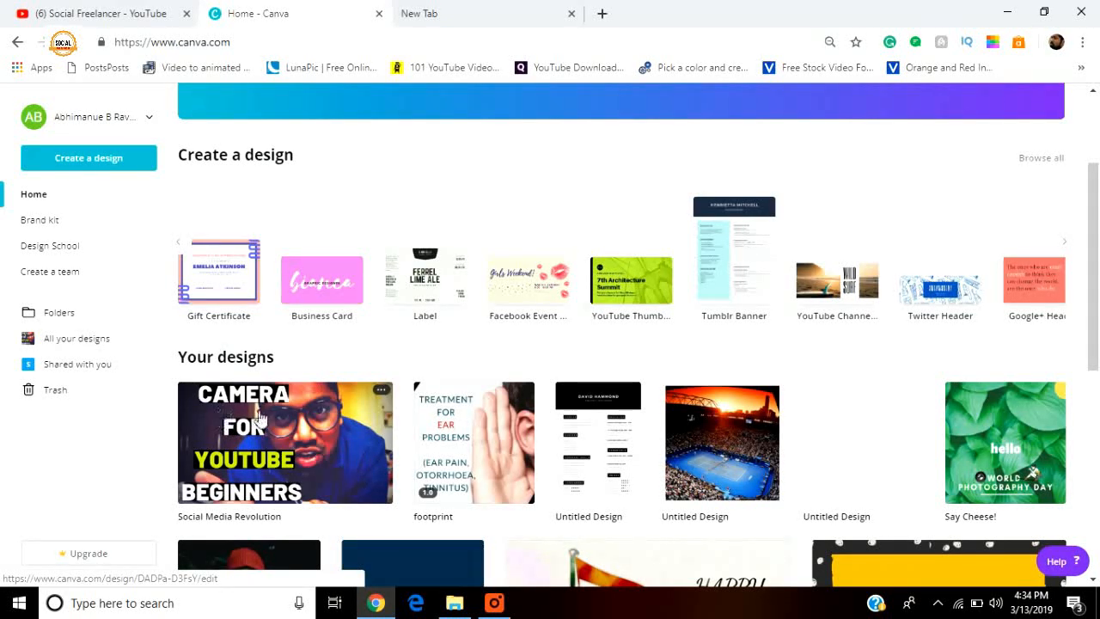
left_click(333, 432)
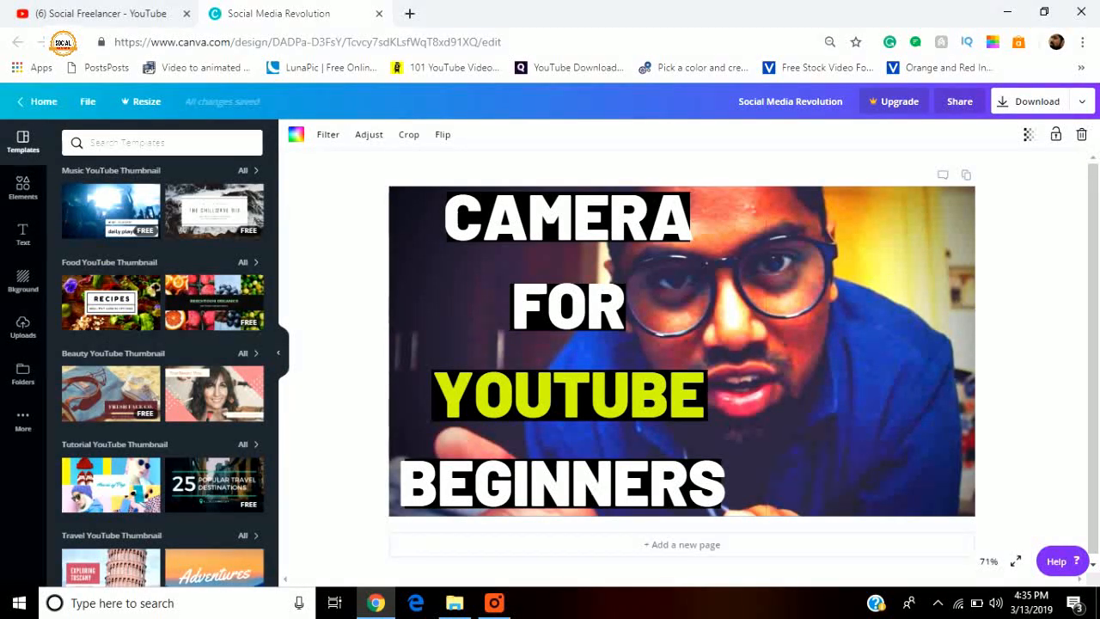
left_click(601, 394)
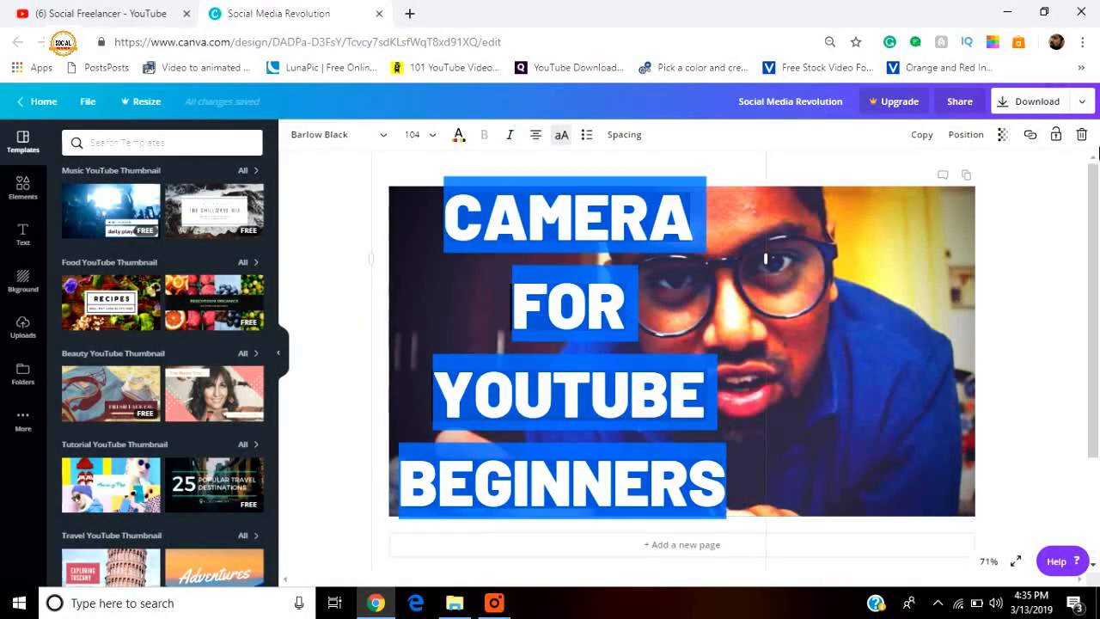
left_click(1083, 138)
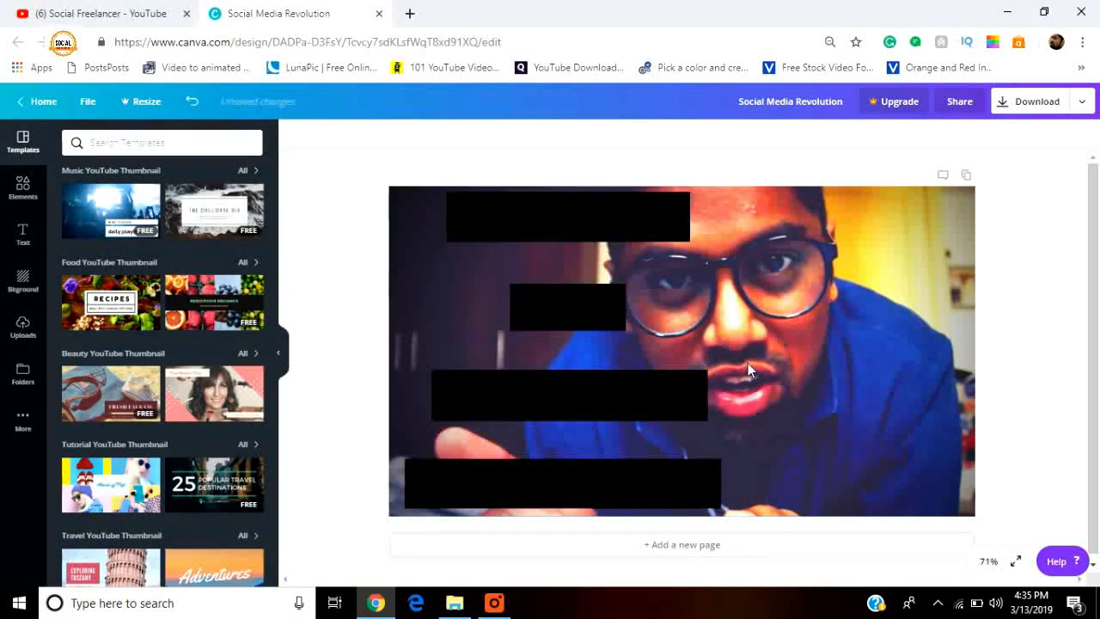
Delete the black bars left from the old title so only the background photo remains
left_click(646, 392)
left_click(1083, 136)
left_click(576, 307)
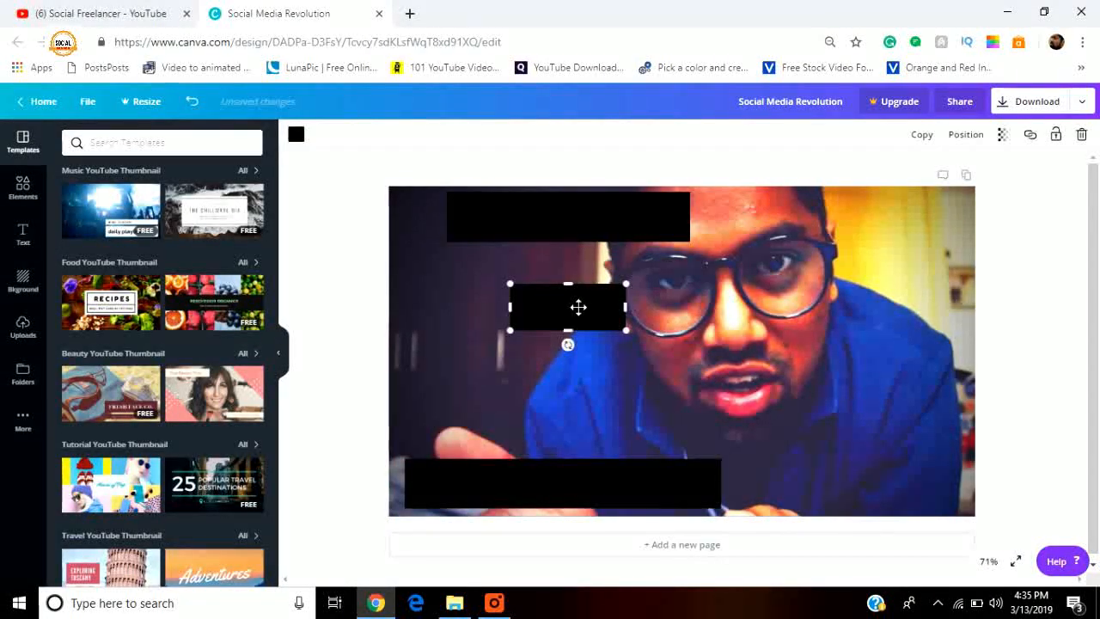
left_click(1083, 134)
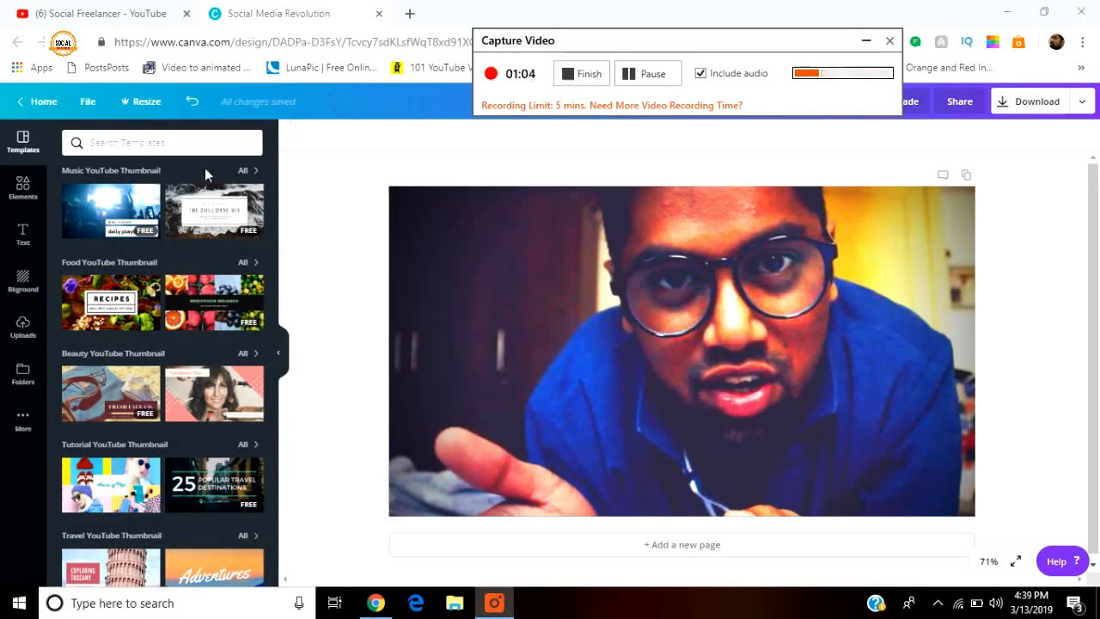
Add a subheading text box to the thumbnail reading "how to make custom thumbnail"
left_click(23, 237)
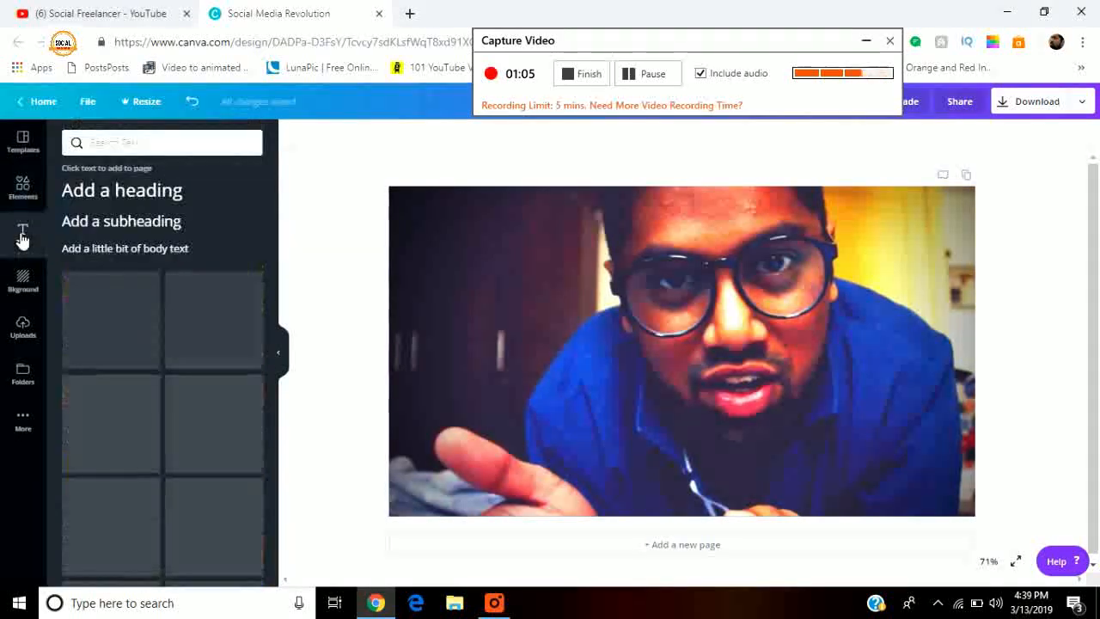
left_click(142, 224)
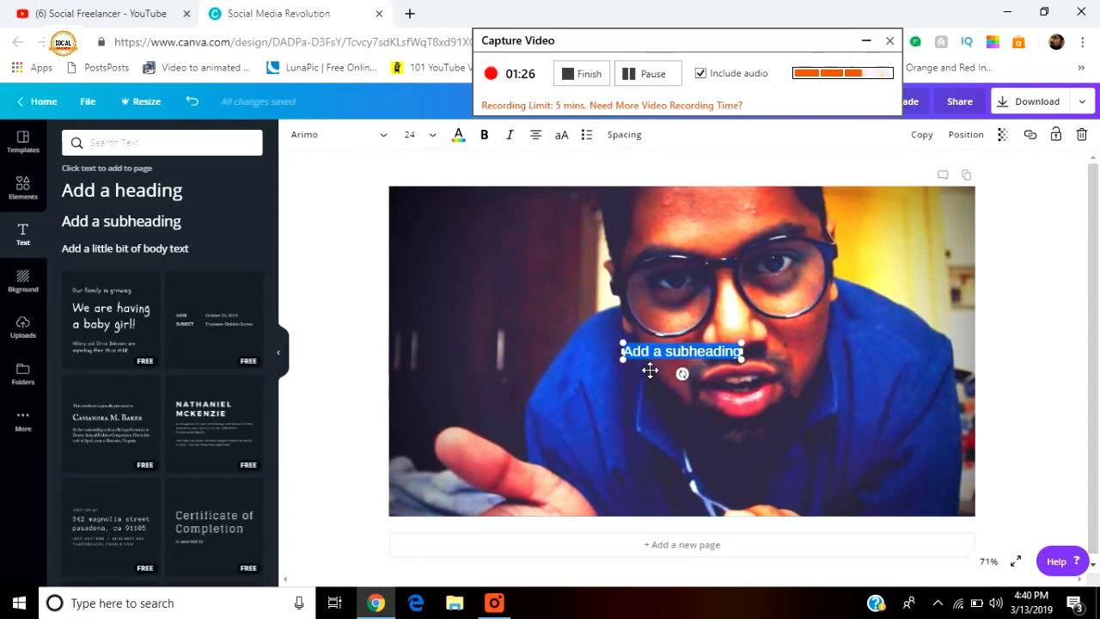
type("how to")
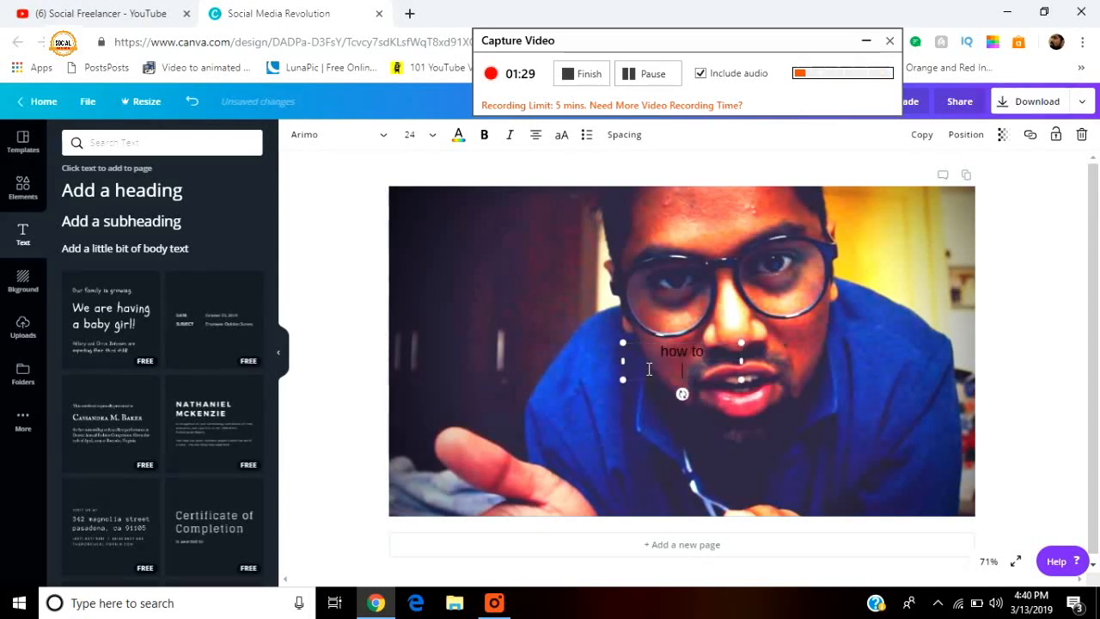
type(" make cust")
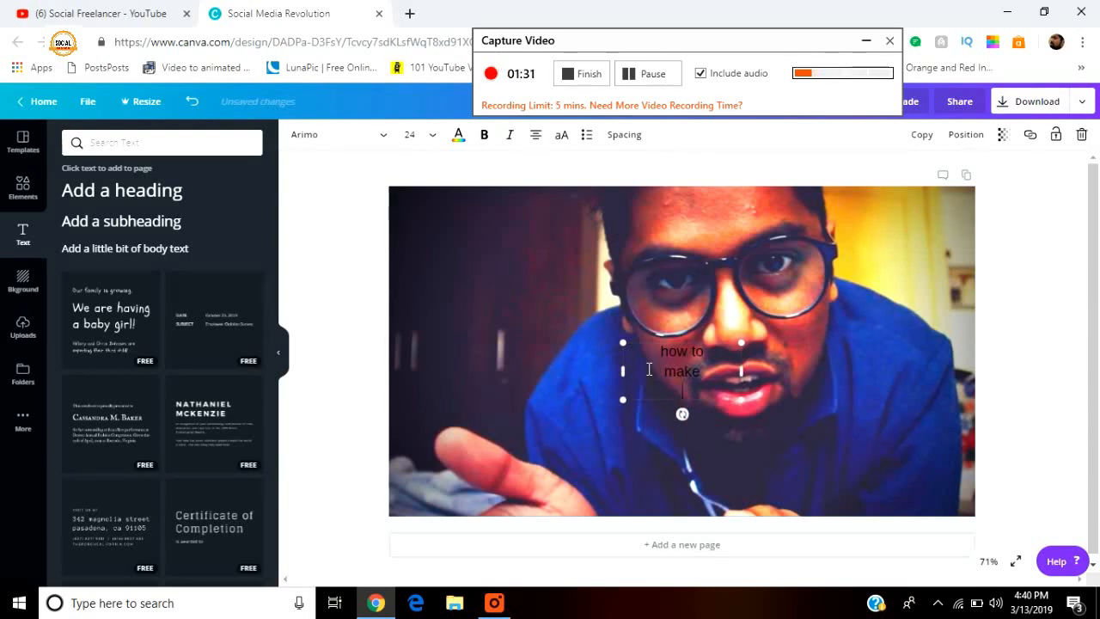
type("om ")
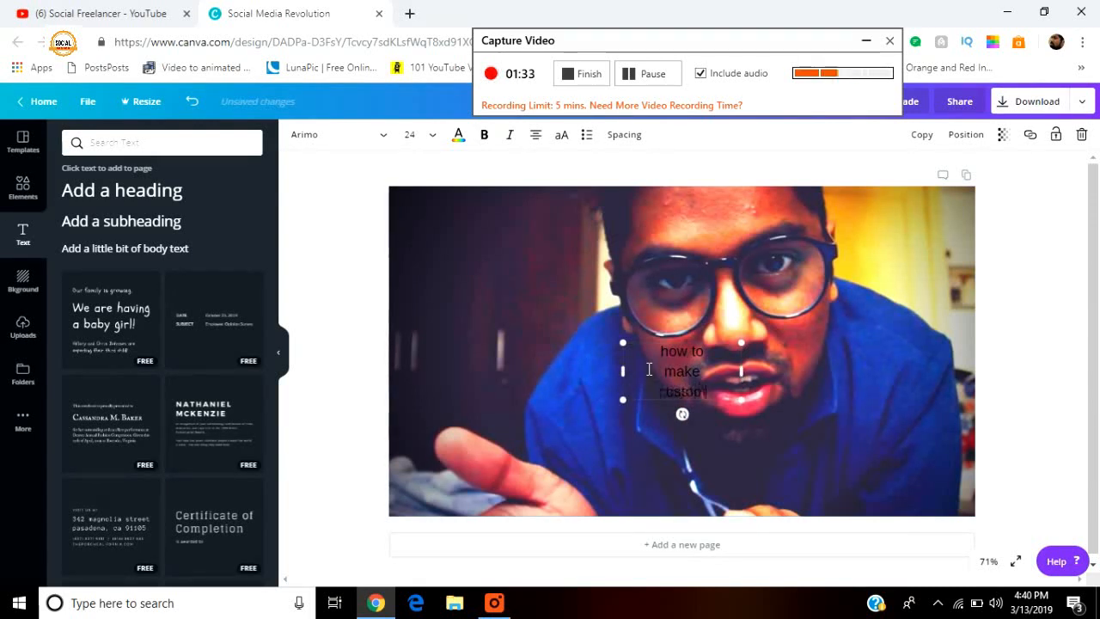
type("thumbnail")
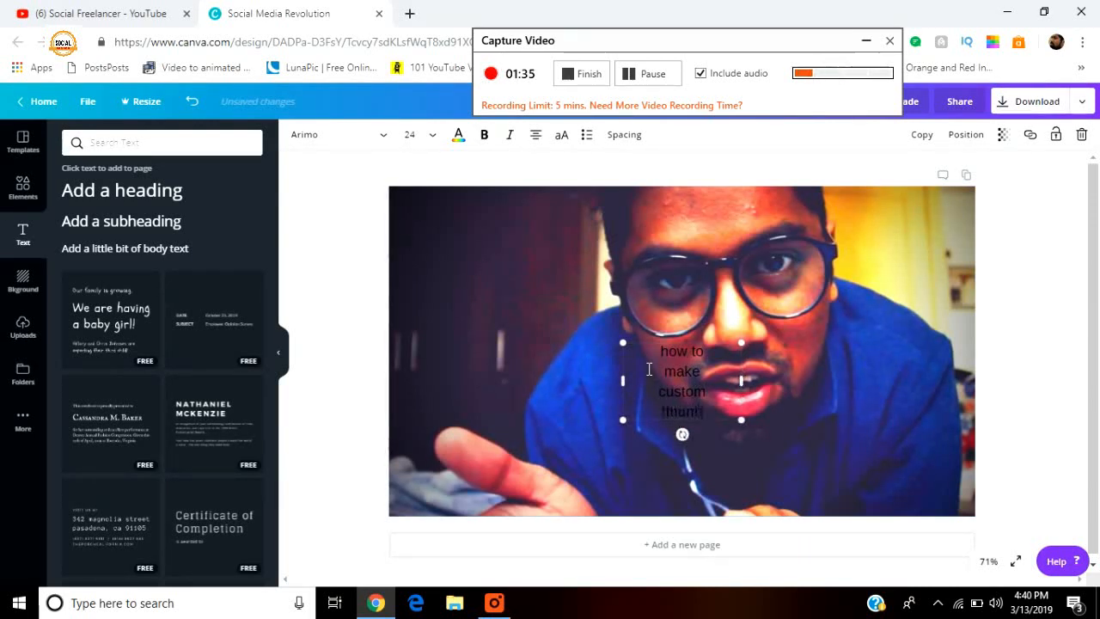
Set the new text's size to 80, move it toward the photo's left side and widen its text box
left_click(430, 136)
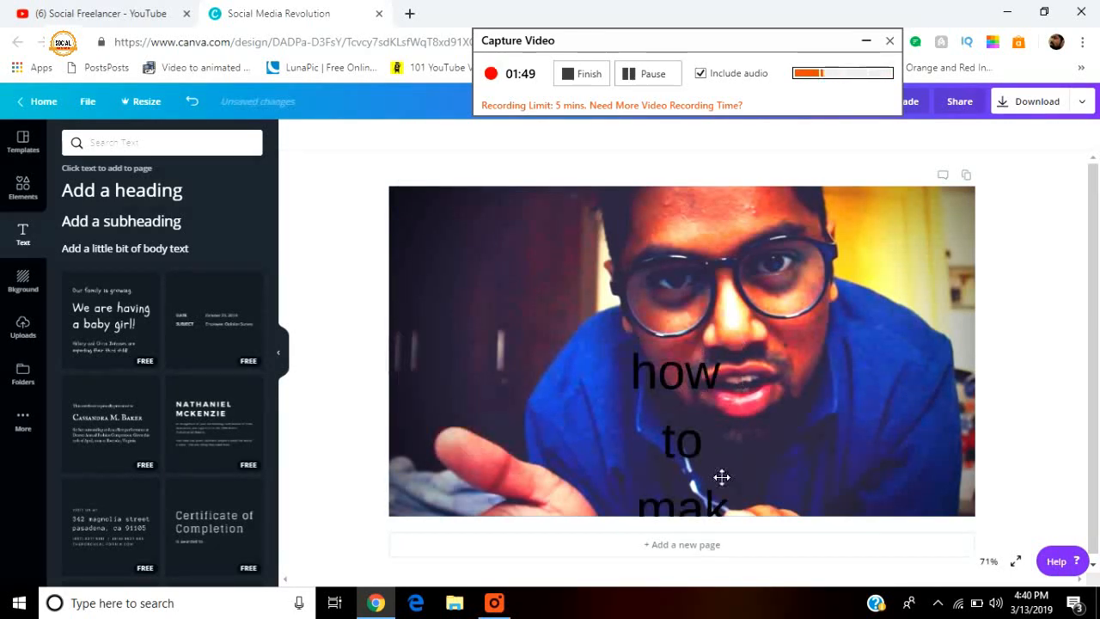
left_click(739, 474)
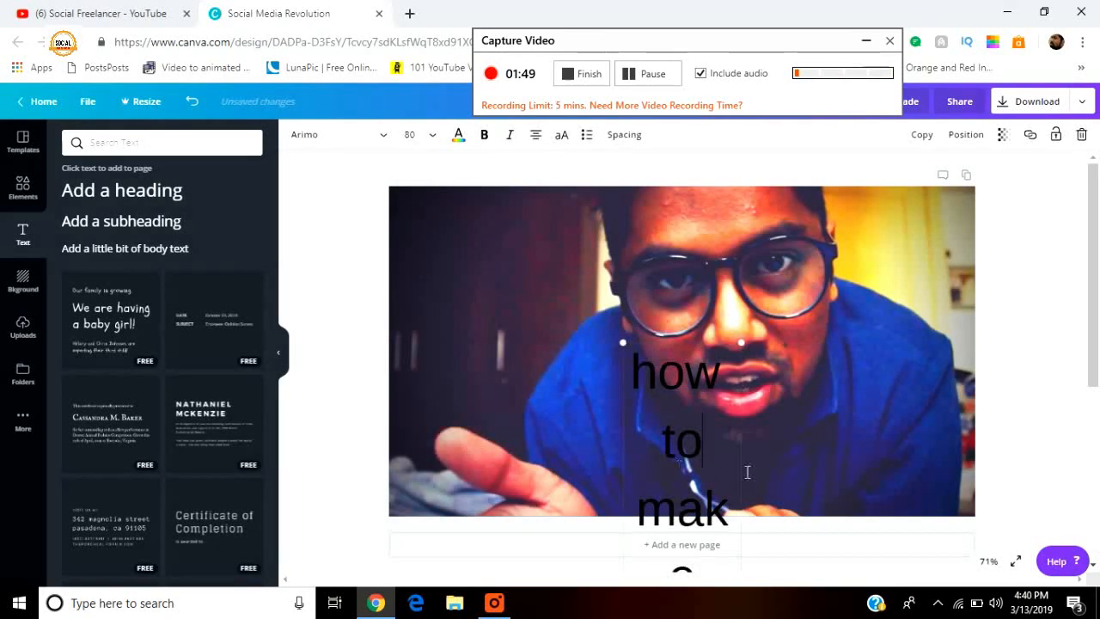
left_click_drag(761, 473, 550, 262)
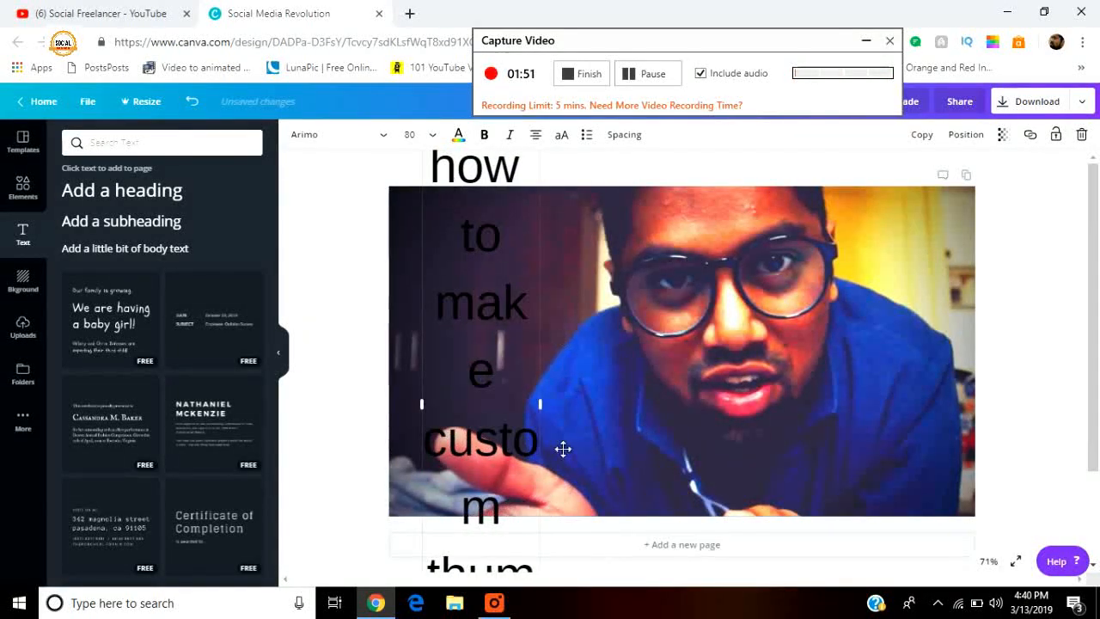
left_click_drag(577, 415, 830, 422)
Convert all of the title text to uppercase and move it down over the left half of the photo
double_click(617, 361)
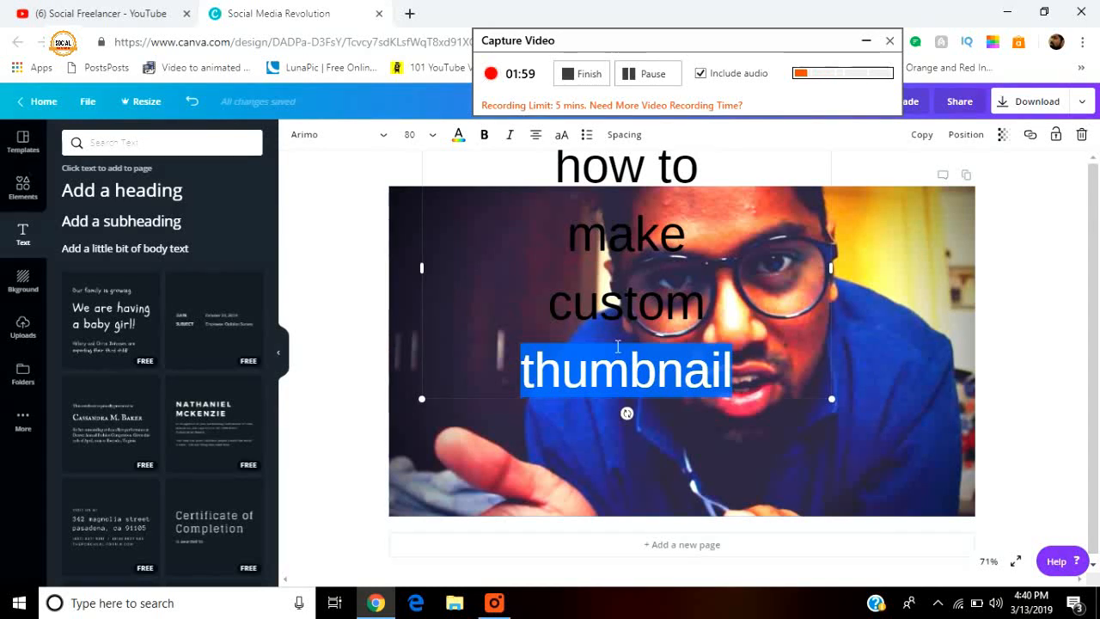
left_click(559, 183, "shift")
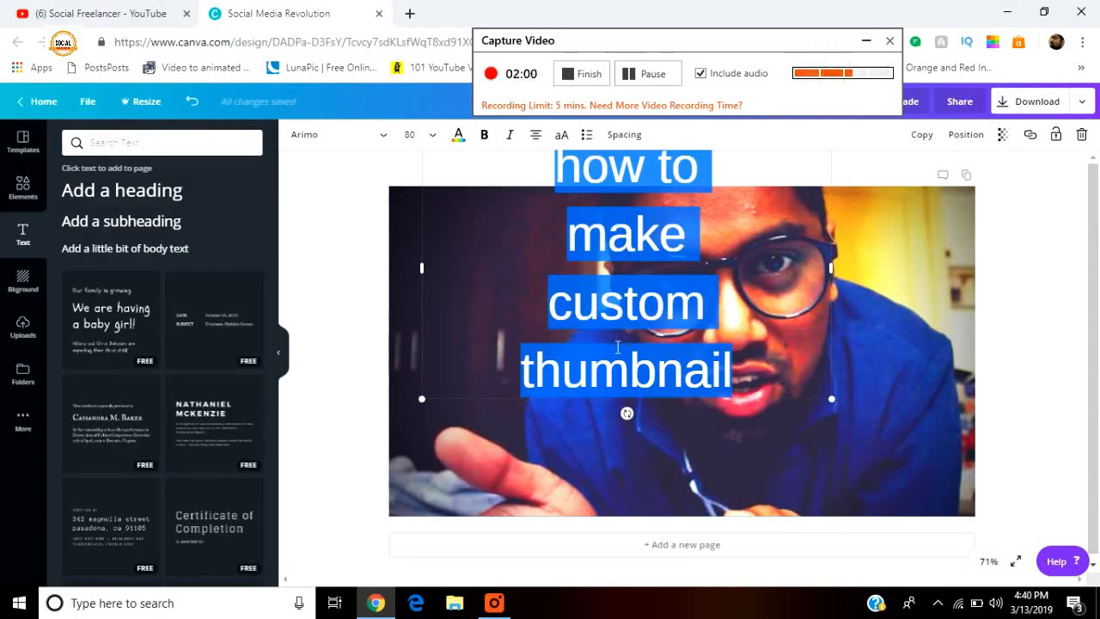
left_click(563, 136)
left_click_drag(844, 330, 761, 410)
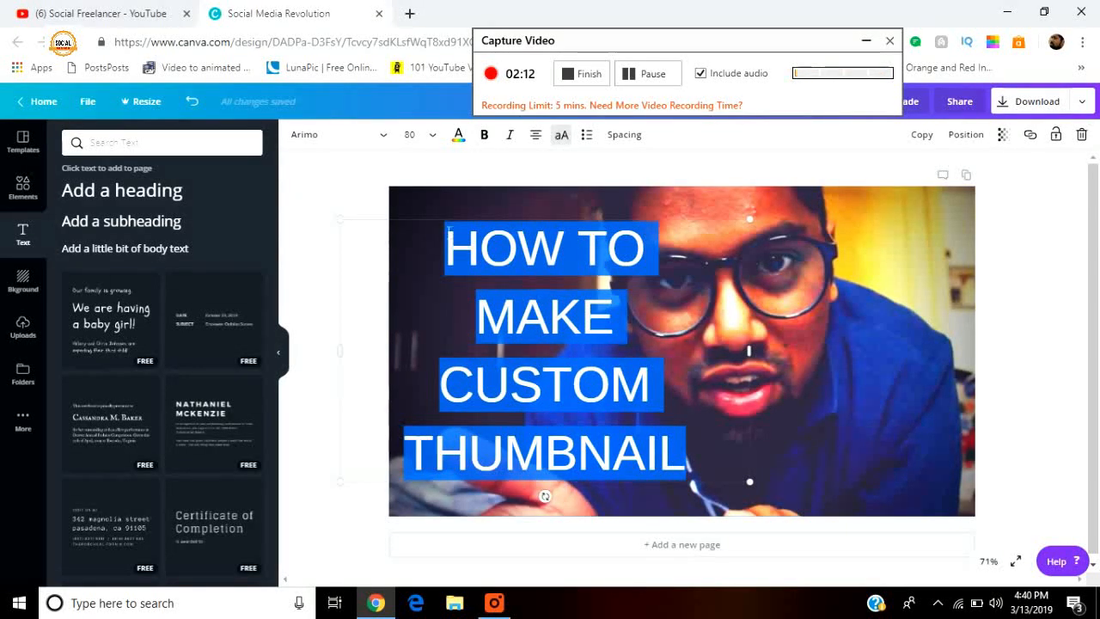
Color the whole title white and set its font size to 88
left_click(458, 138)
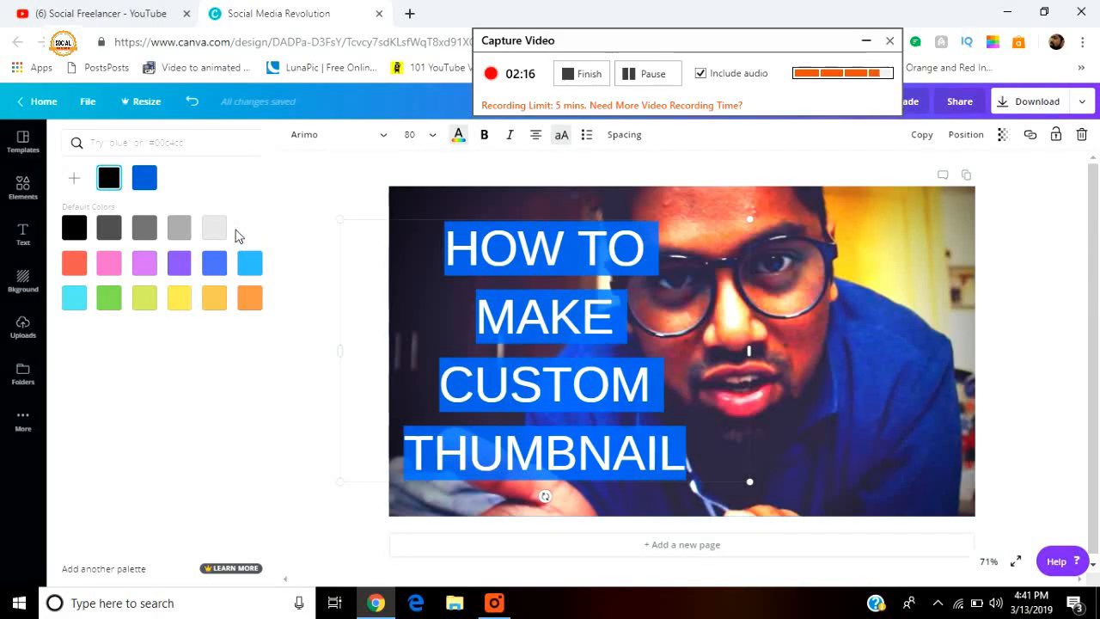
left_click(245, 233)
left_click(1005, 247)
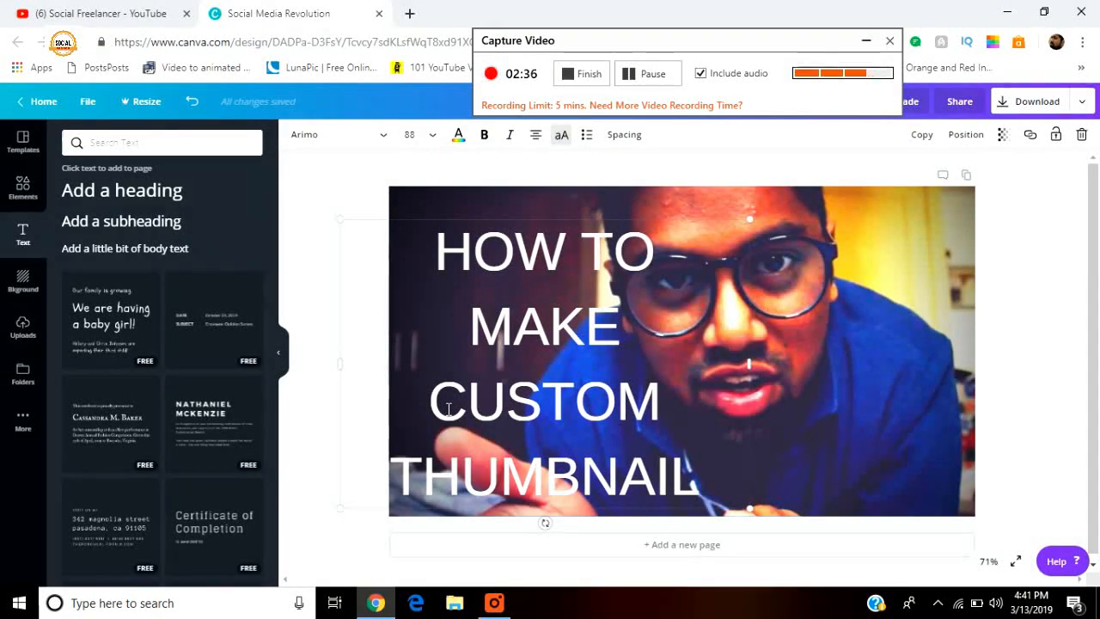
Color only the word THUMBNAIL in the title yellow
left_click(411, 488)
left_click_drag(411, 488, 694, 498)
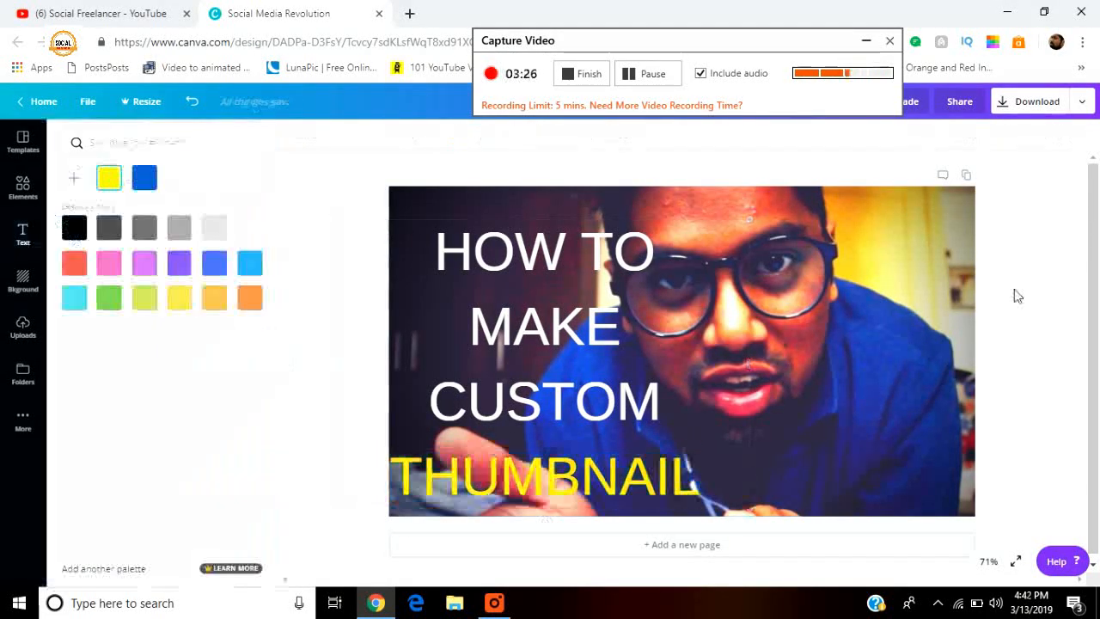
left_click(1007, 327)
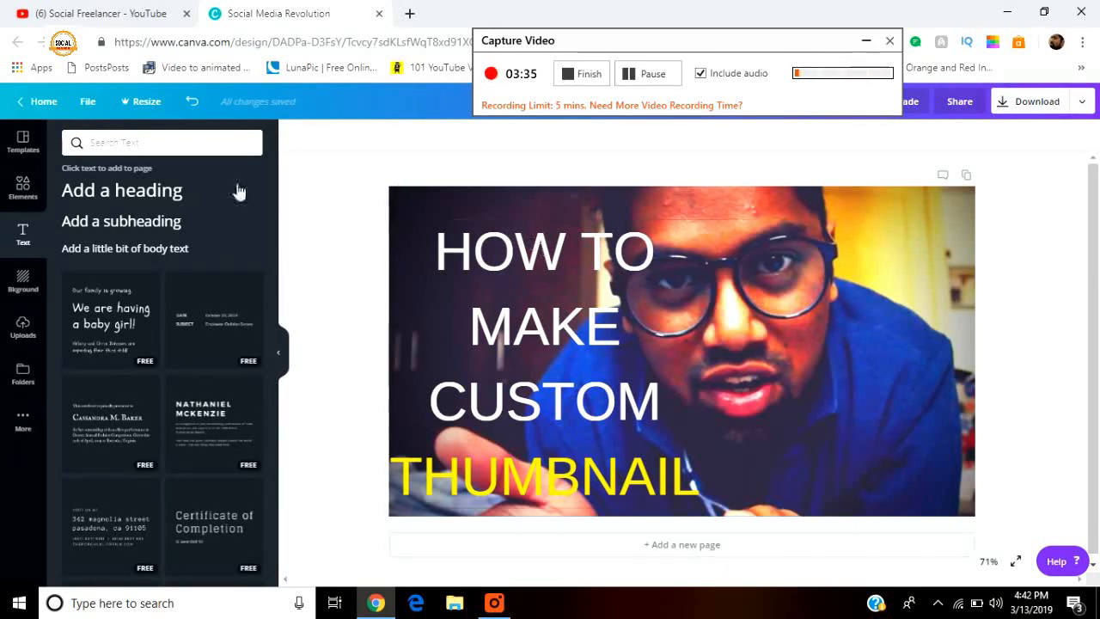
Add a solid white square from the Shapes elements and reshape it into a narrow bar covering the title line HOW TO
left_click(32, 189)
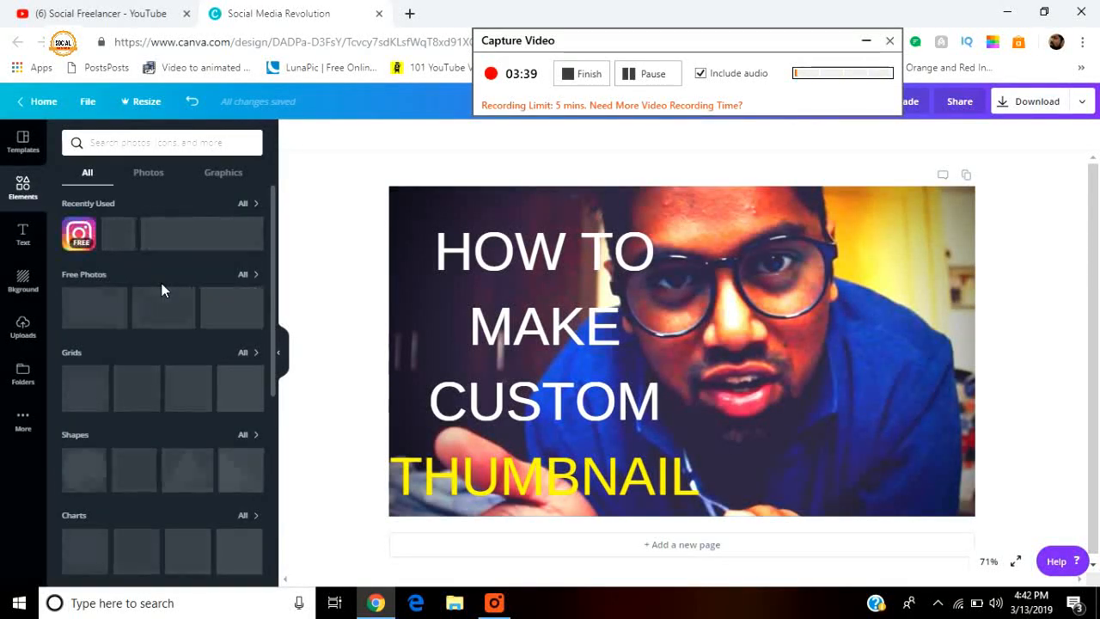
left_click(72, 432)
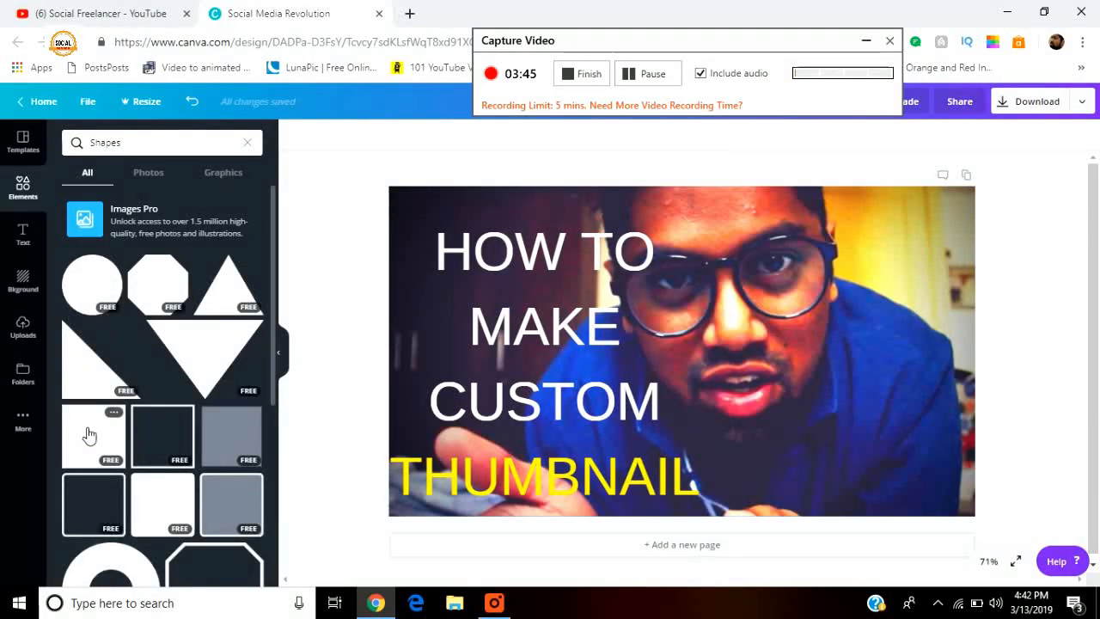
left_click(89, 436)
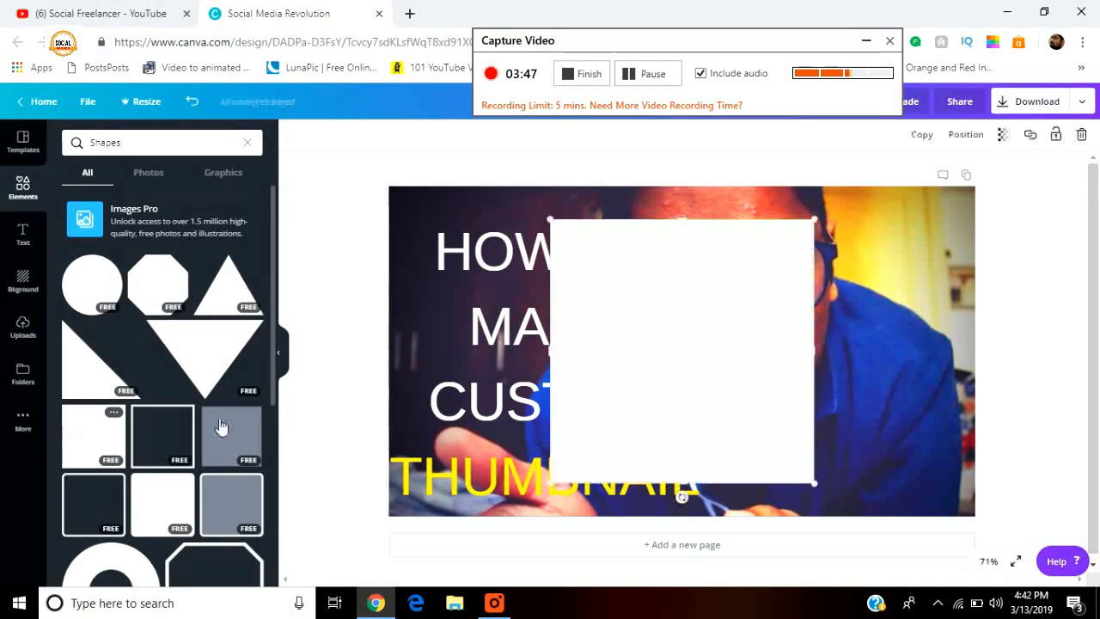
left_click_drag(693, 230, 590, 265)
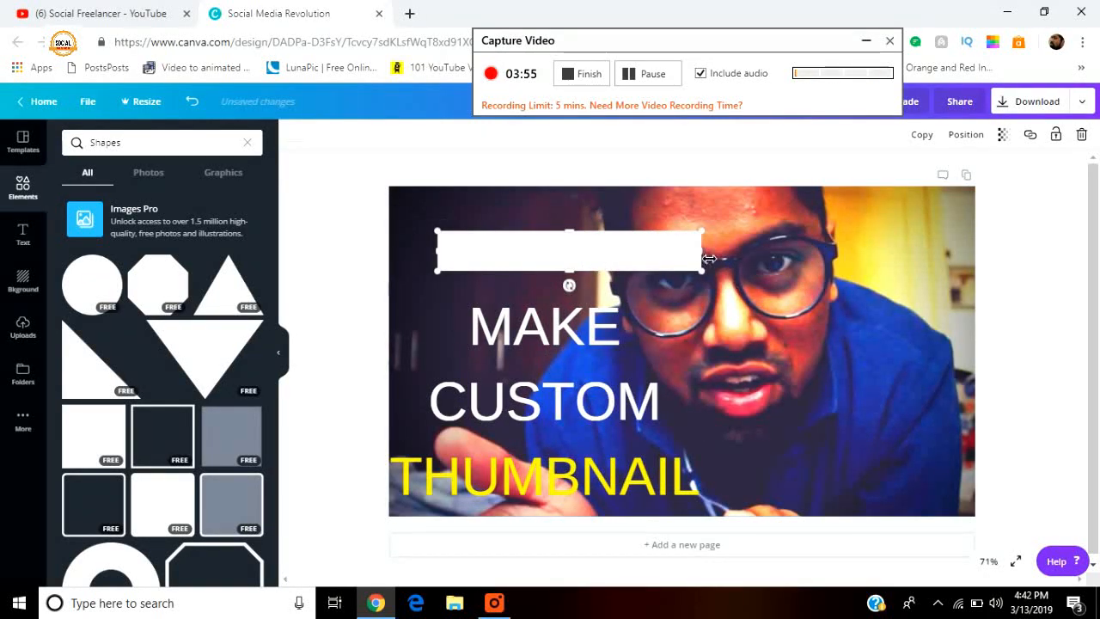
left_click_drag(702, 251, 654, 272)
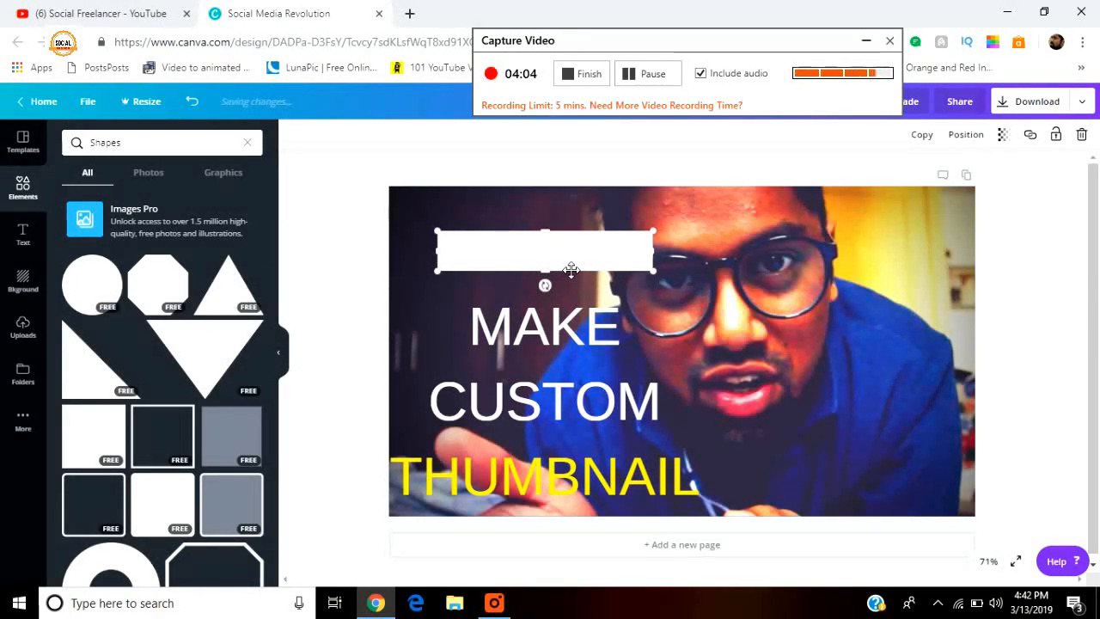
Duplicate the white bar and fit the copies over the title lines MAKE, CUSTOM and THUMBNAIL
key("ctrl+d")
left_click_drag(573, 266, 542, 418)
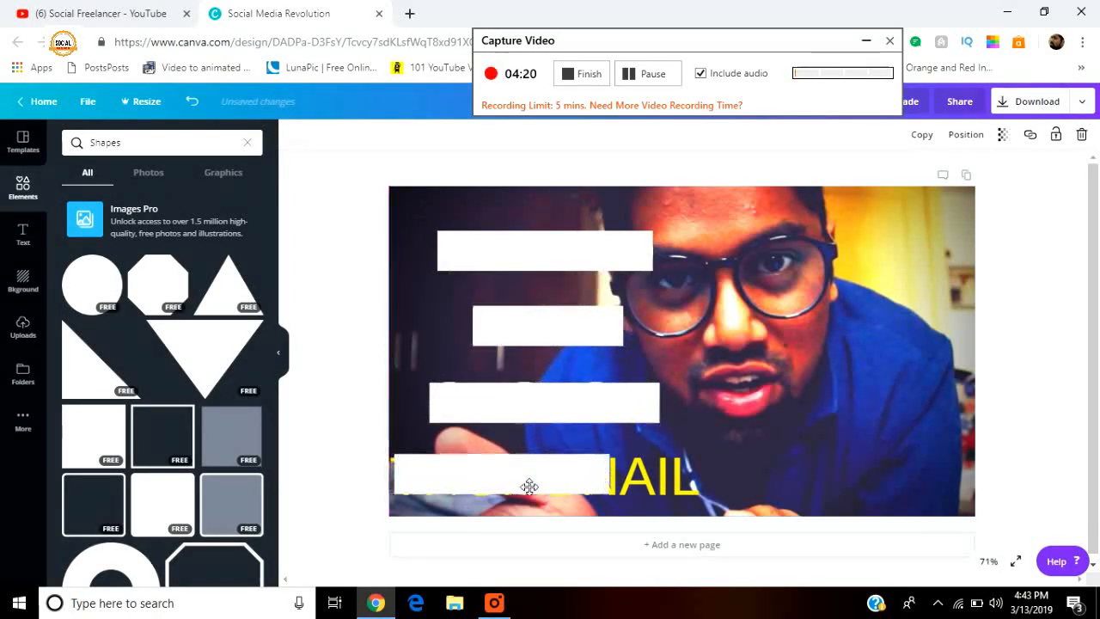
Send the white bars backward so that each one sits behind its line of title text
left_click(593, 261)
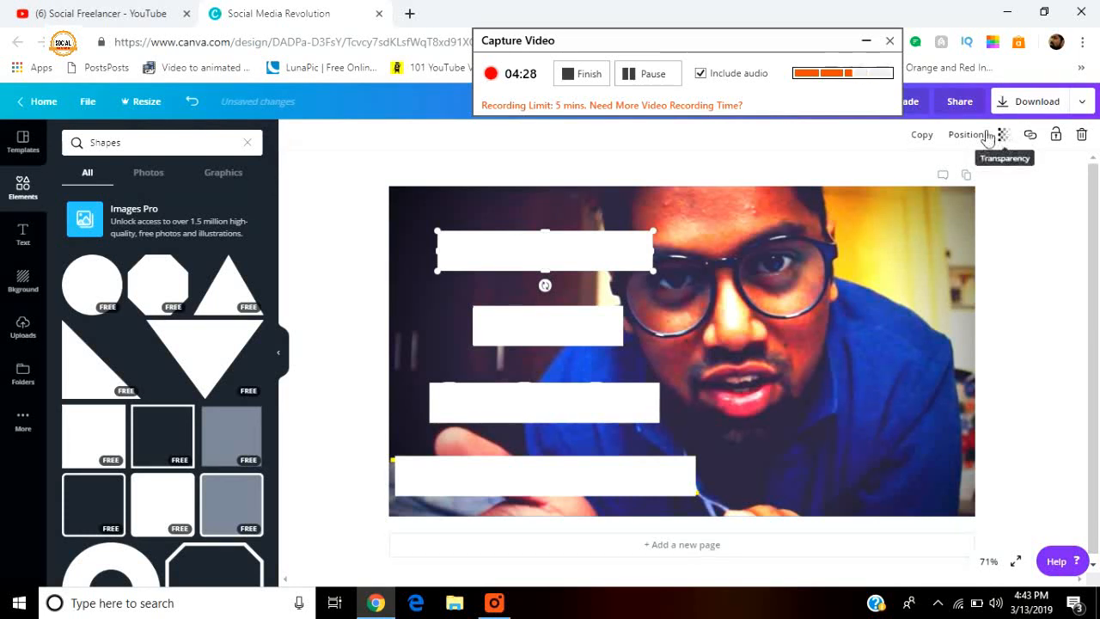
left_click(965, 134)
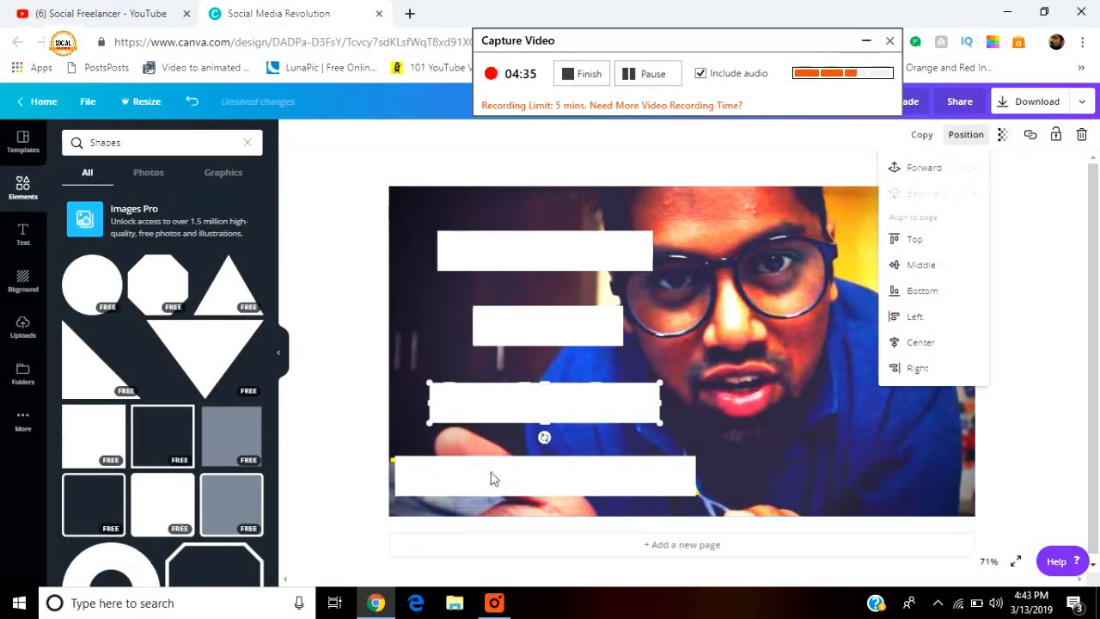
left_click(534, 473)
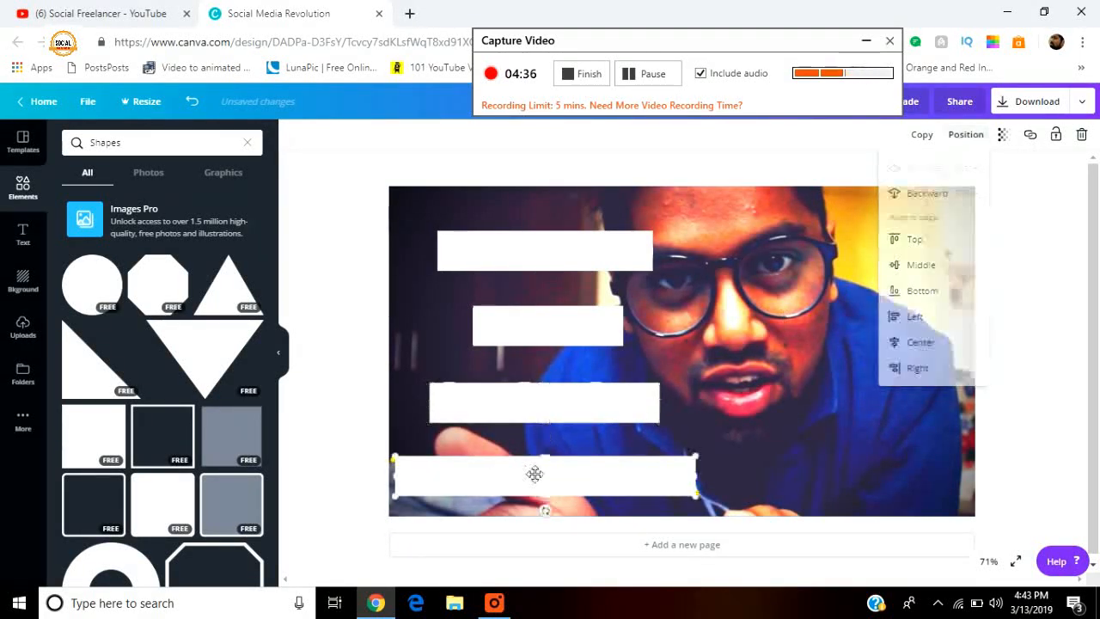
left_click(966, 135)
left_click(927, 193)
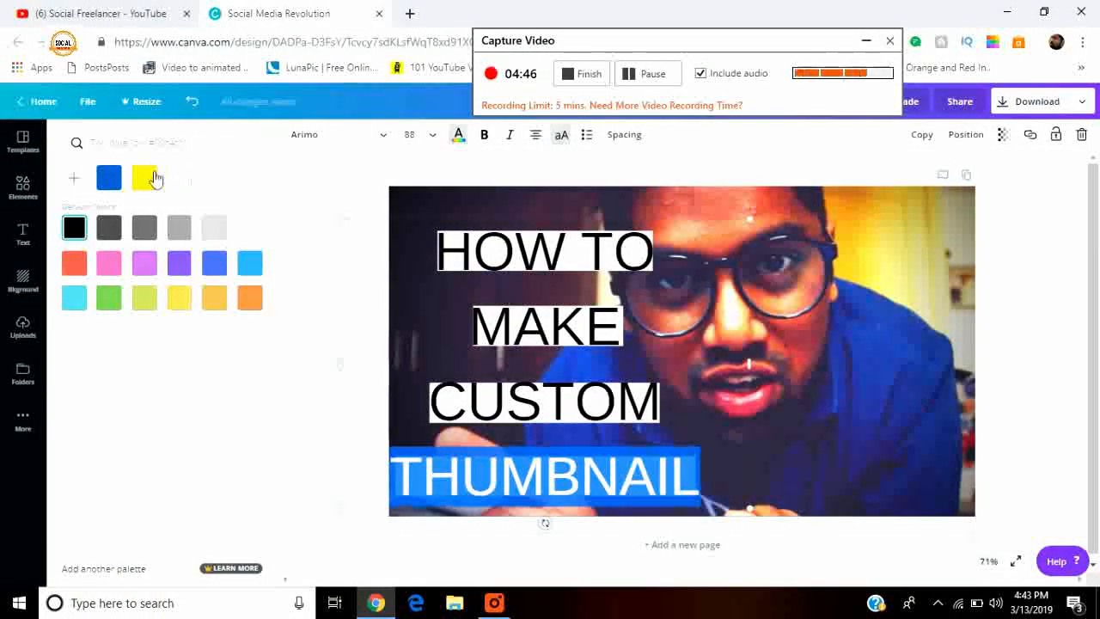
Color the selected word THUMBNAIL yellow and deselect the title text
left_click(155, 178)
left_click(1038, 298)
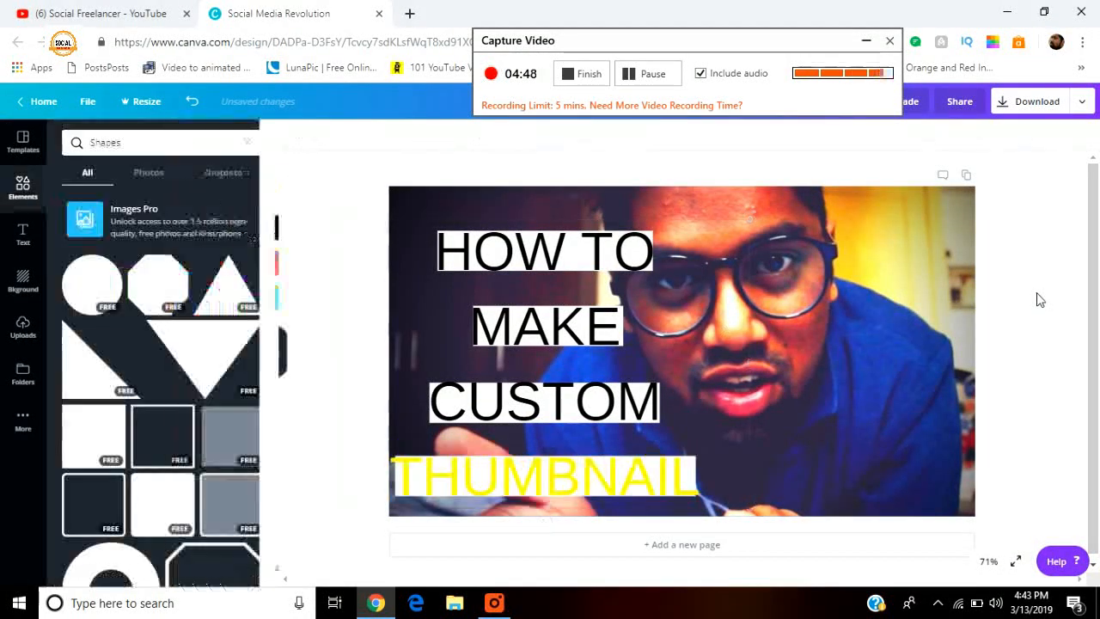